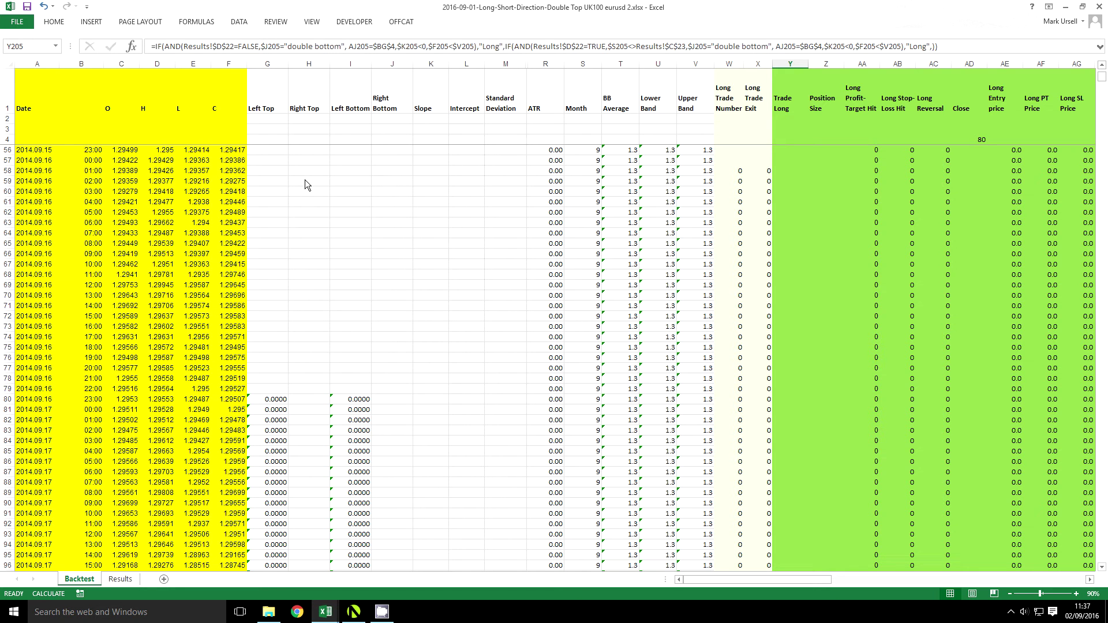
Step: Inspect the Left Top formulas in G80 and G81 and the Left Bottom formulas in I80 and I81
left_click(265, 378)
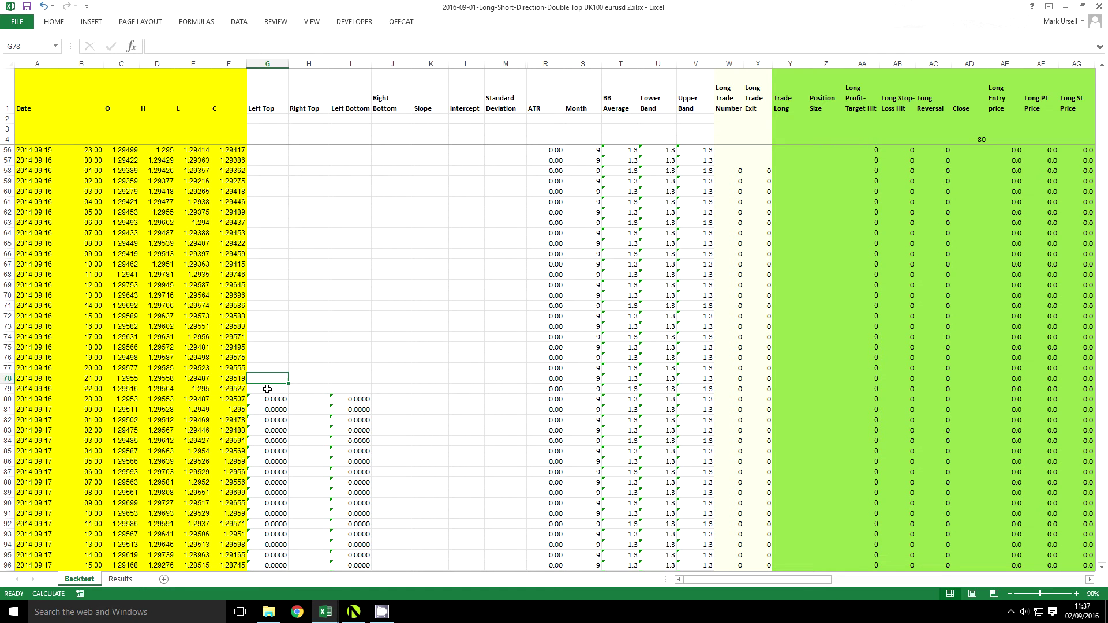
left_click(268, 399)
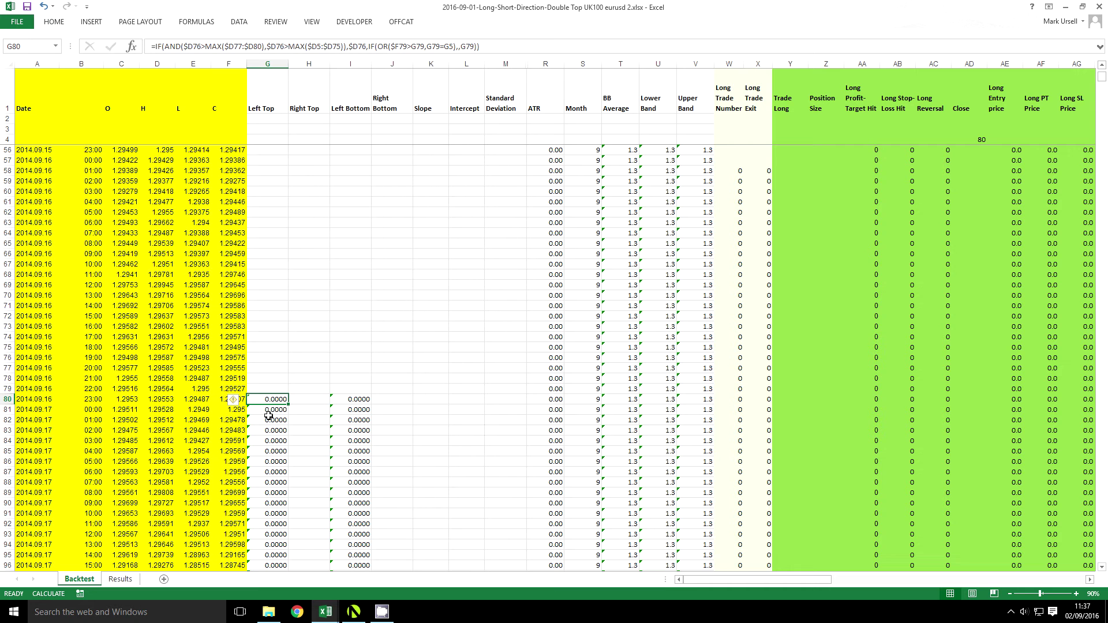
left_click(269, 412)
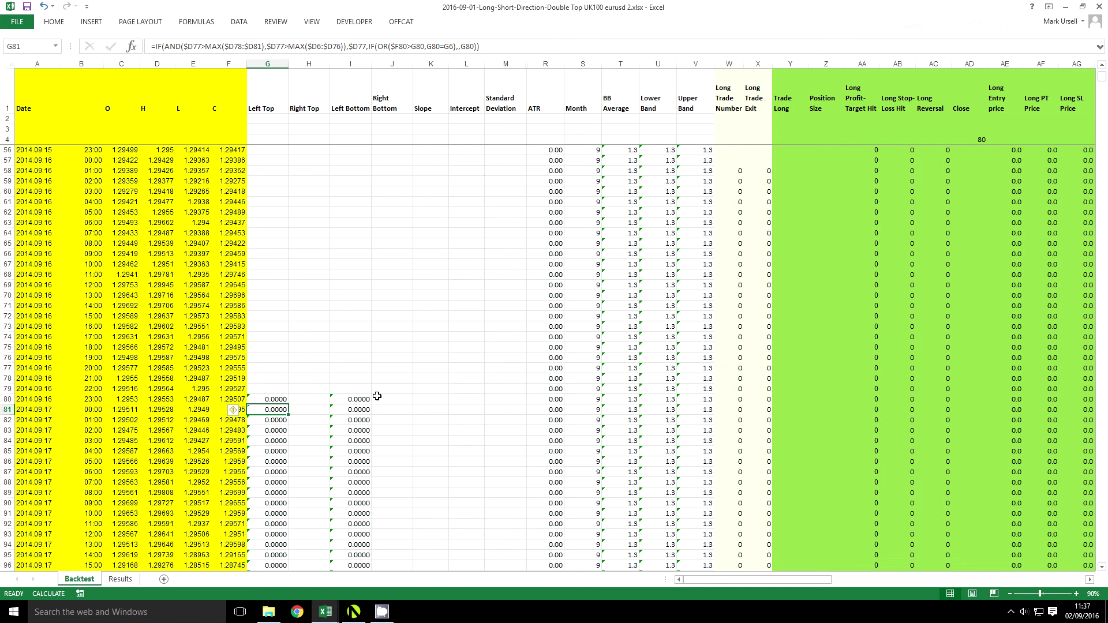
left_click(363, 401)
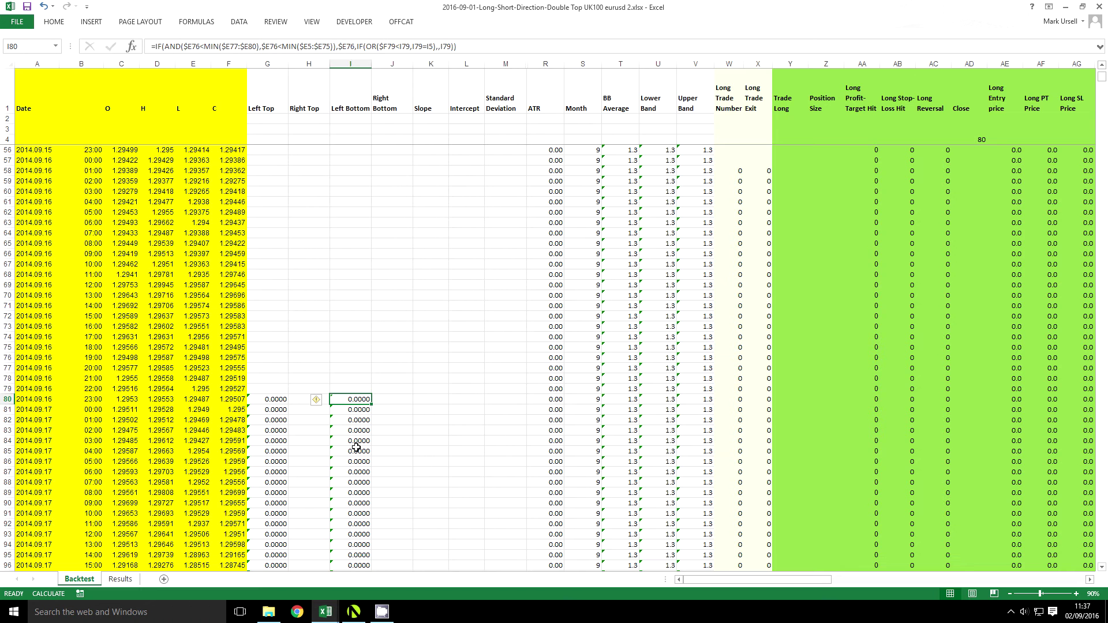
left_click(357, 411)
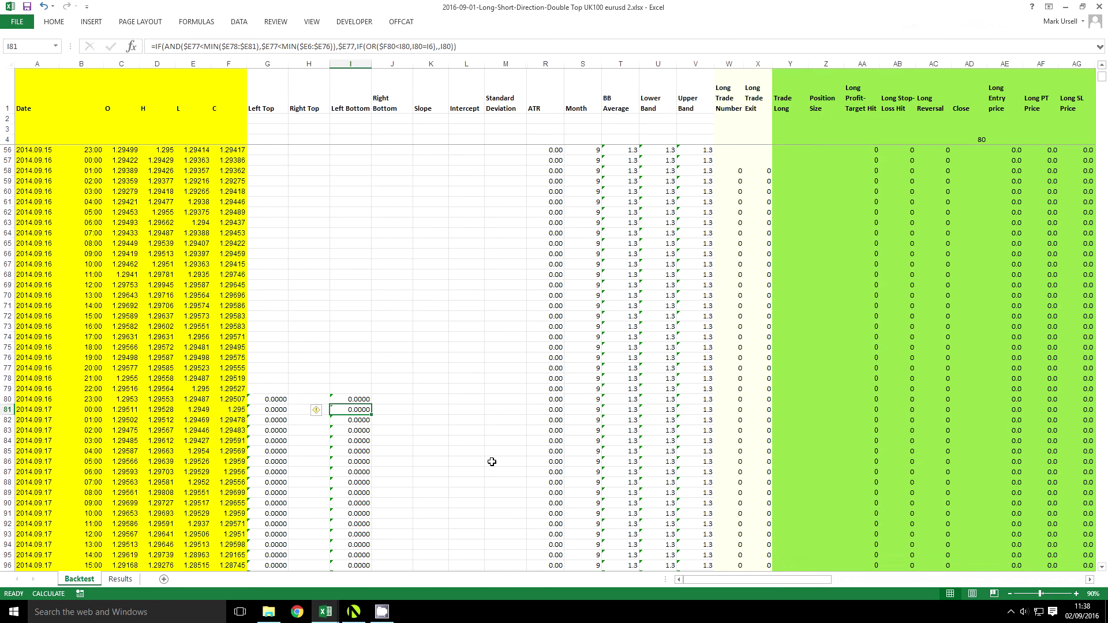
Step: Scroll down and inspect the bottom signal formulas in J183 and J193
scroll(491, 462, "down", 11)
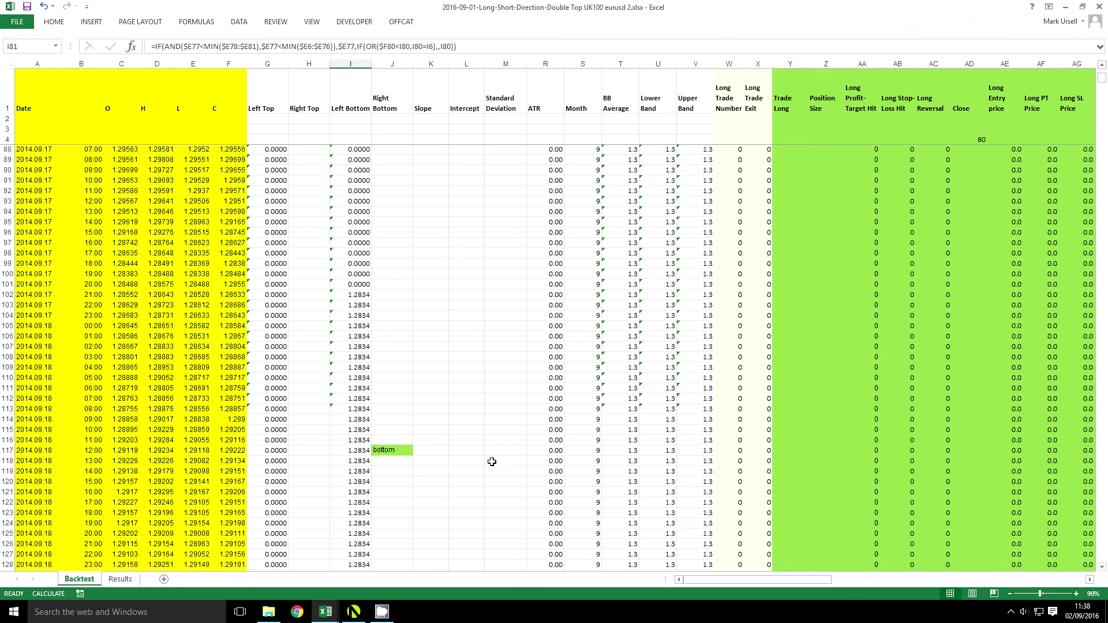
scroll(363, 460, "down", 8)
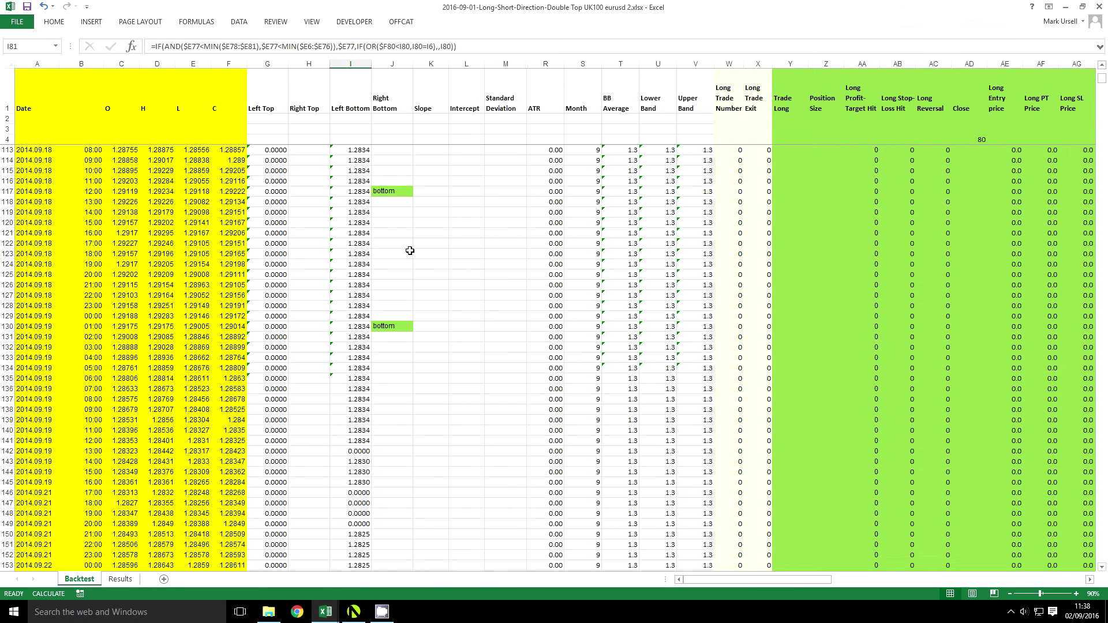
scroll(397, 195, "down", 14)
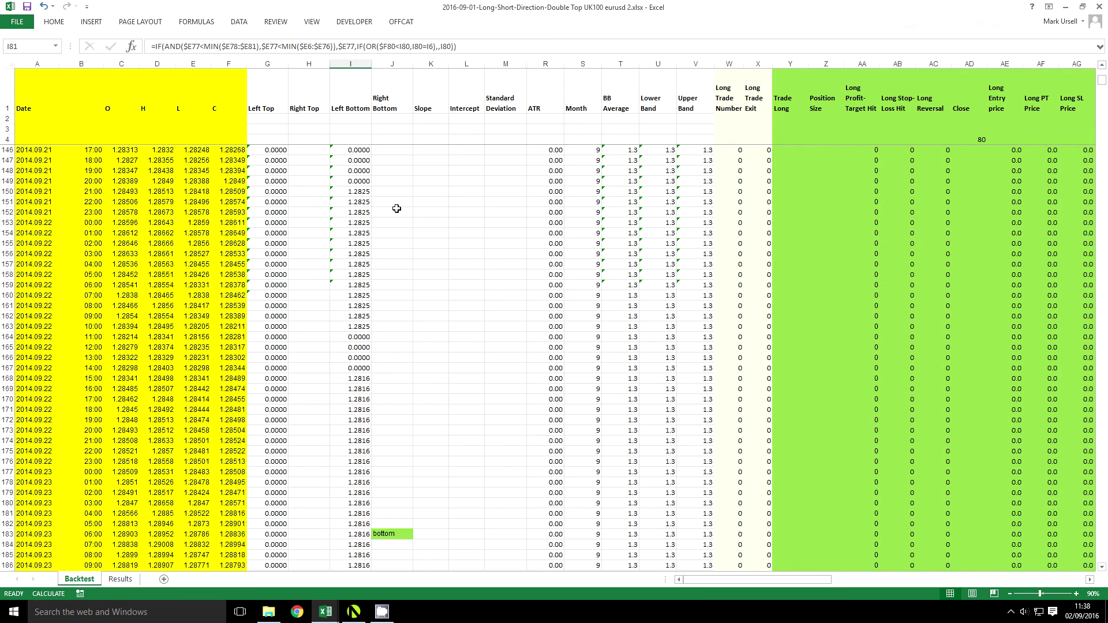
scroll(386, 355, "down", 4)
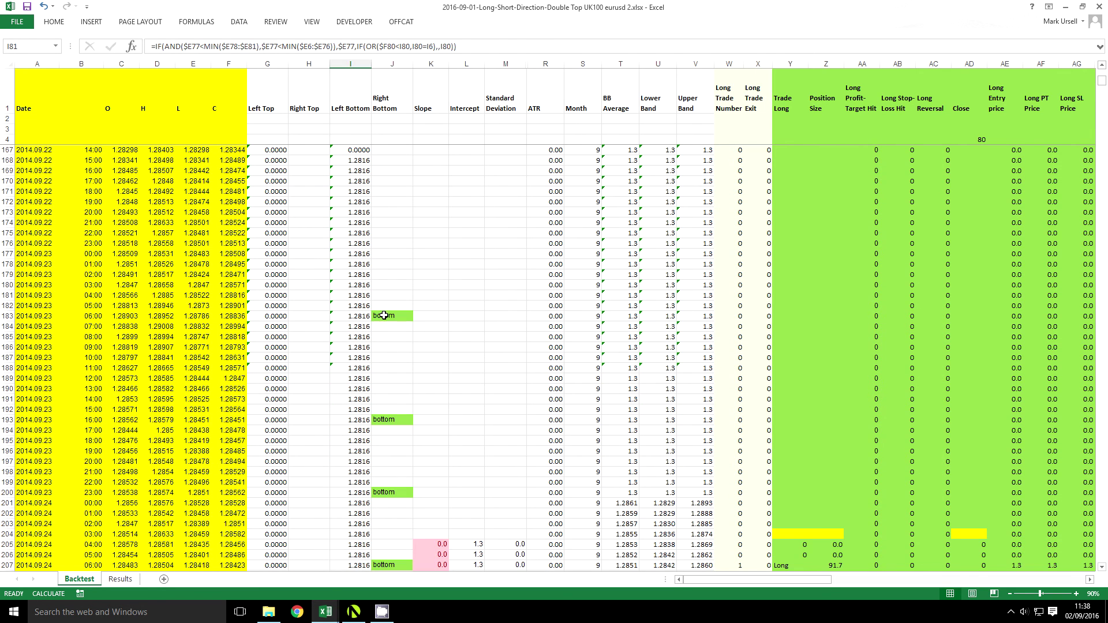
left_click(384, 316)
left_click(394, 421)
Step: Scroll further down and inspect the double top formula in H450
scroll(403, 451, "down", 10)
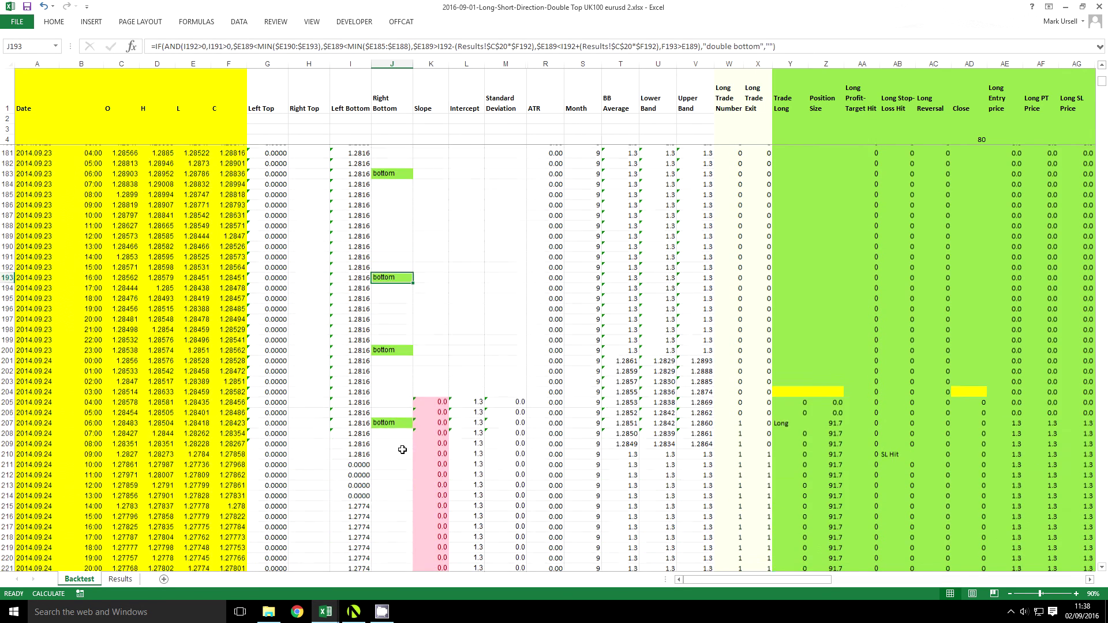
scroll(403, 450, "down", 20)
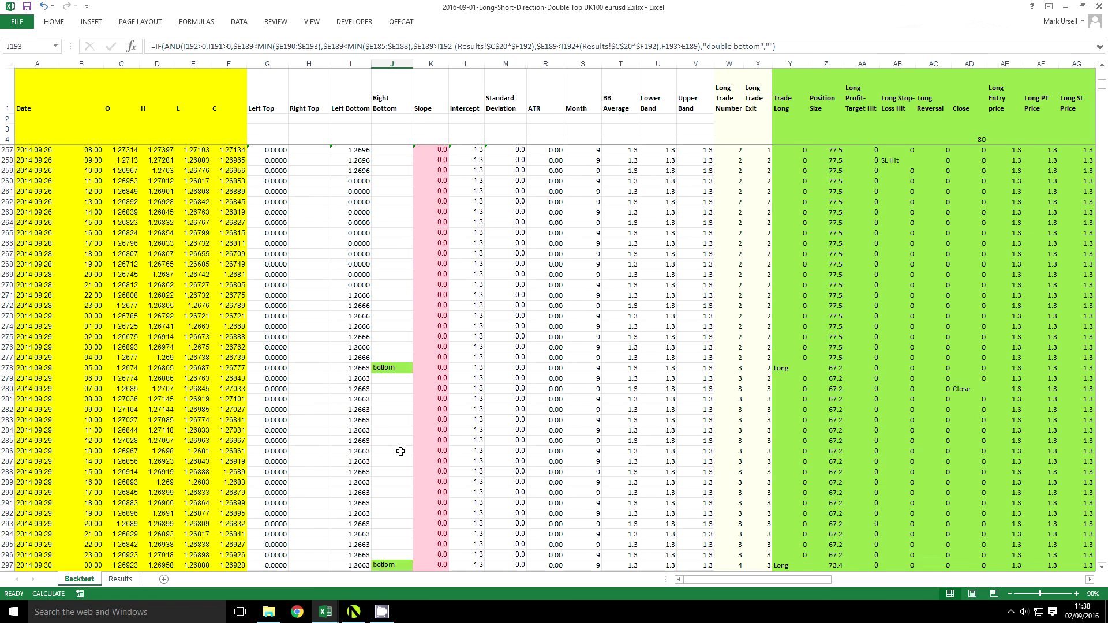
scroll(401, 452, "down", 20)
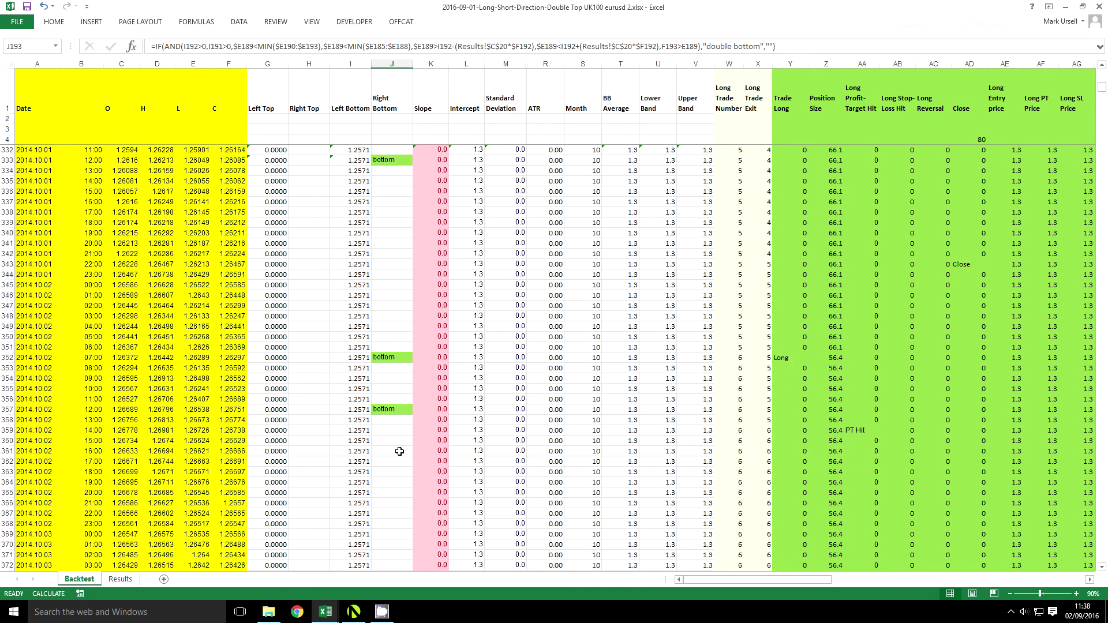
scroll(401, 450, "down", 20)
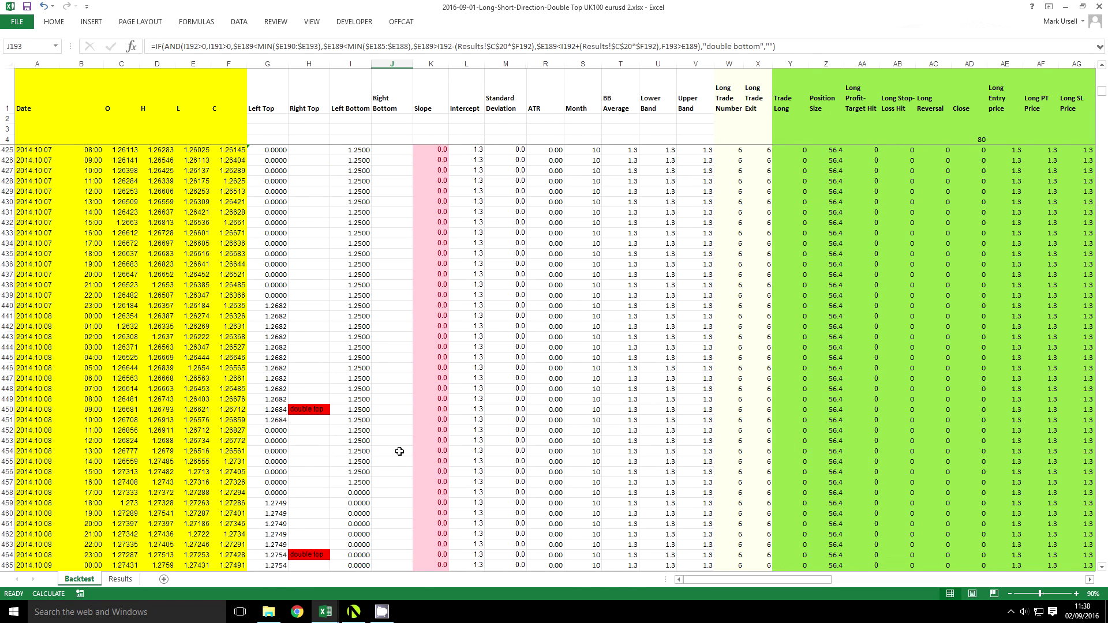
left_click(291, 409)
Step: Scroll back up to the first bottom signals and the Long trade near row 207
scroll(334, 454, "down", 3)
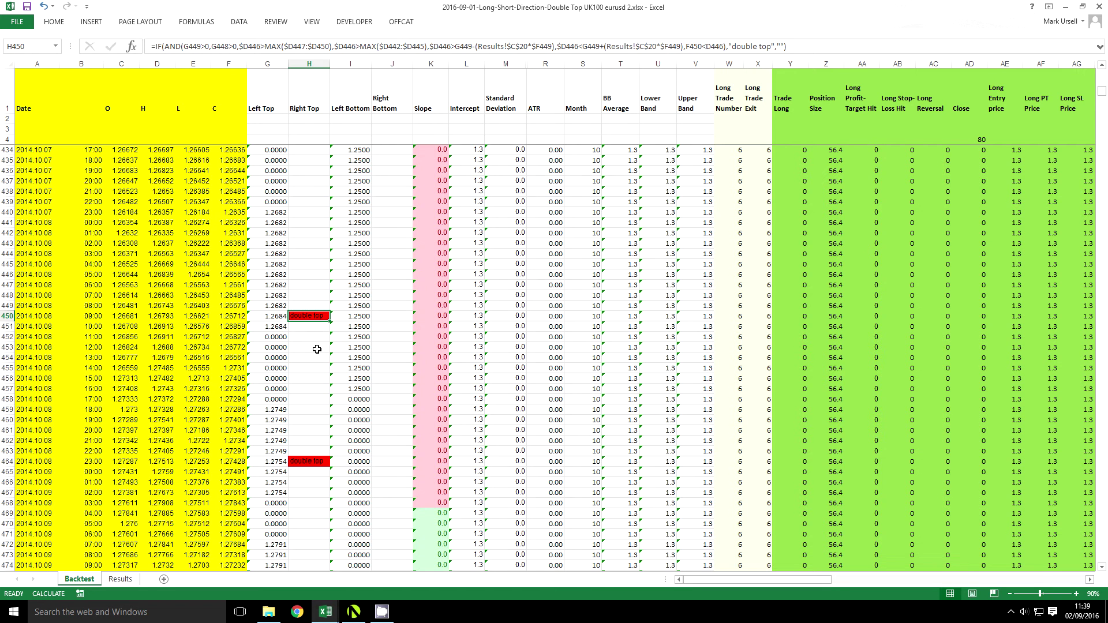
scroll(317, 349, "down", 16)
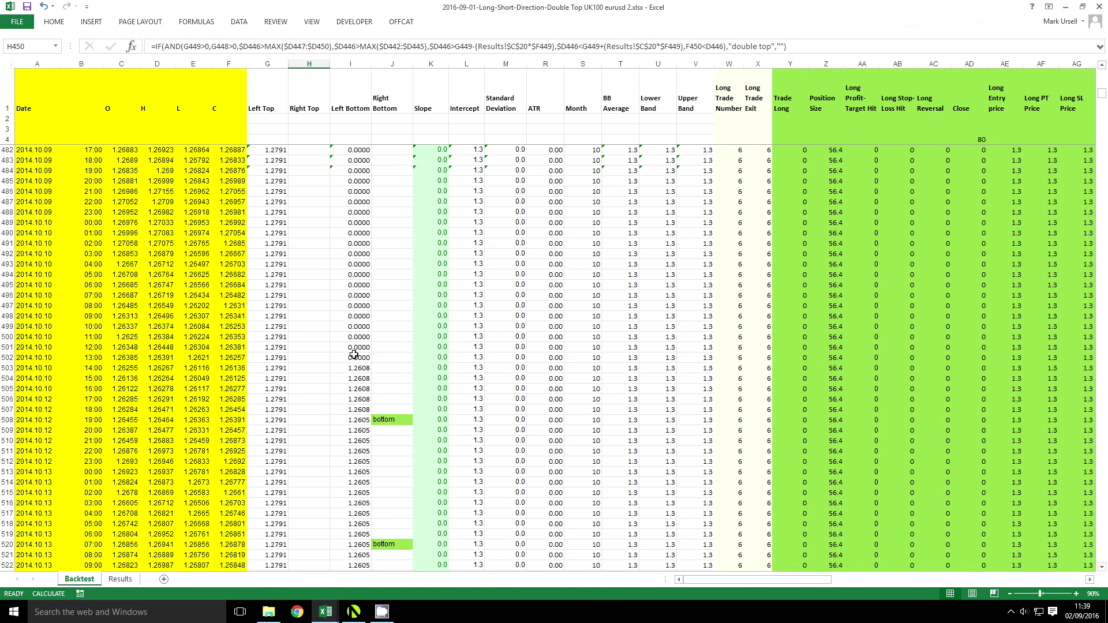
scroll(354, 354, "down", 3)
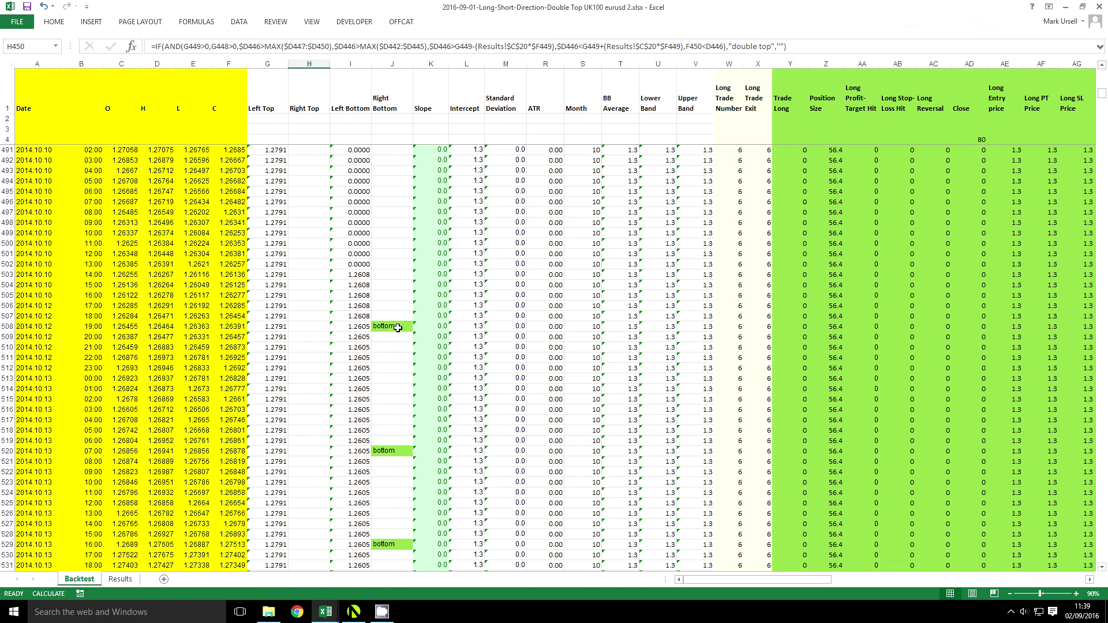
scroll(837, 411, "up", 9)
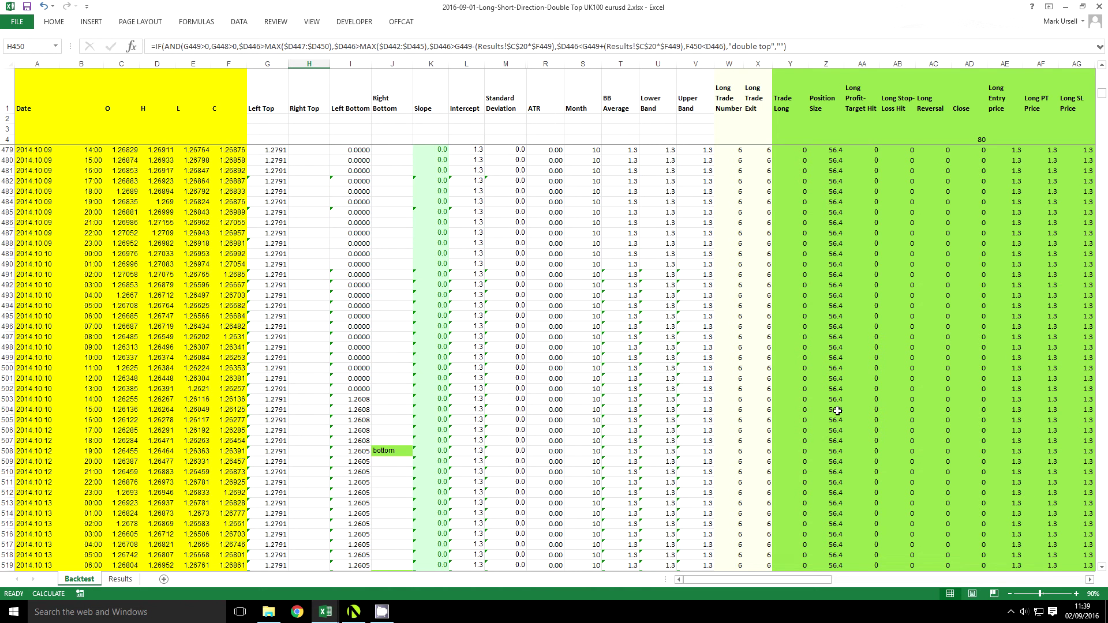
scroll(837, 411, "up", 17)
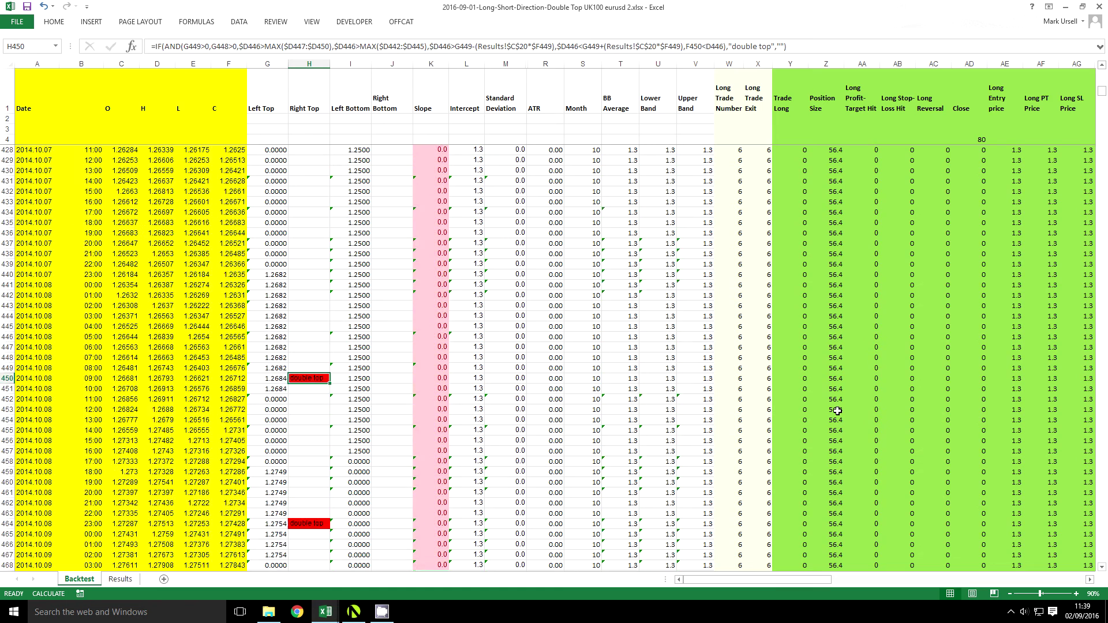
scroll(837, 411, "up", 15)
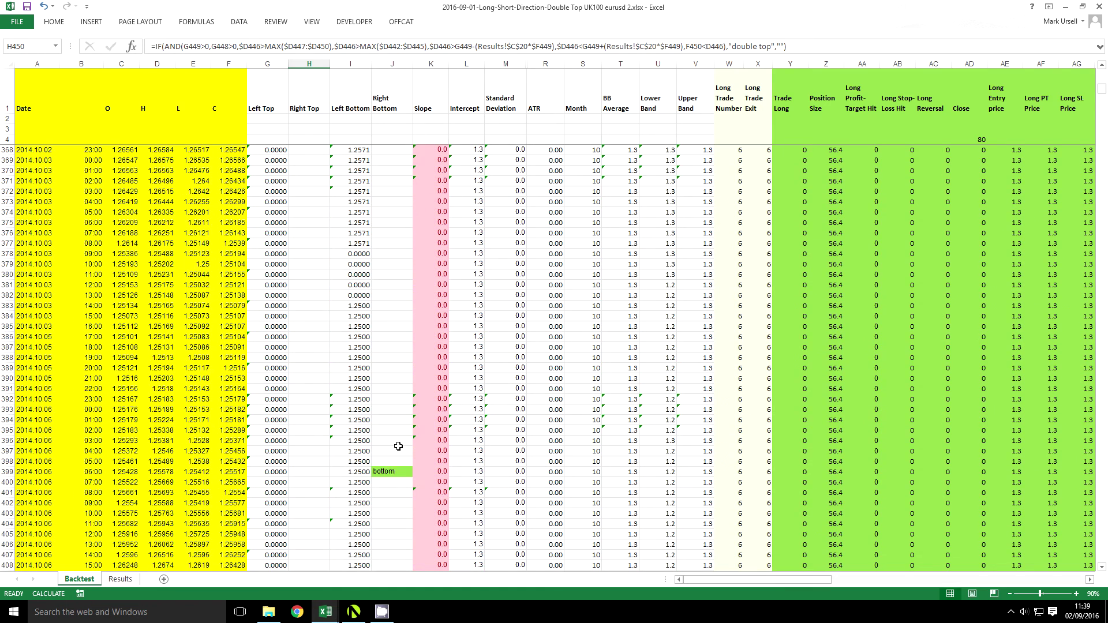
scroll(729, 465, "up", 20)
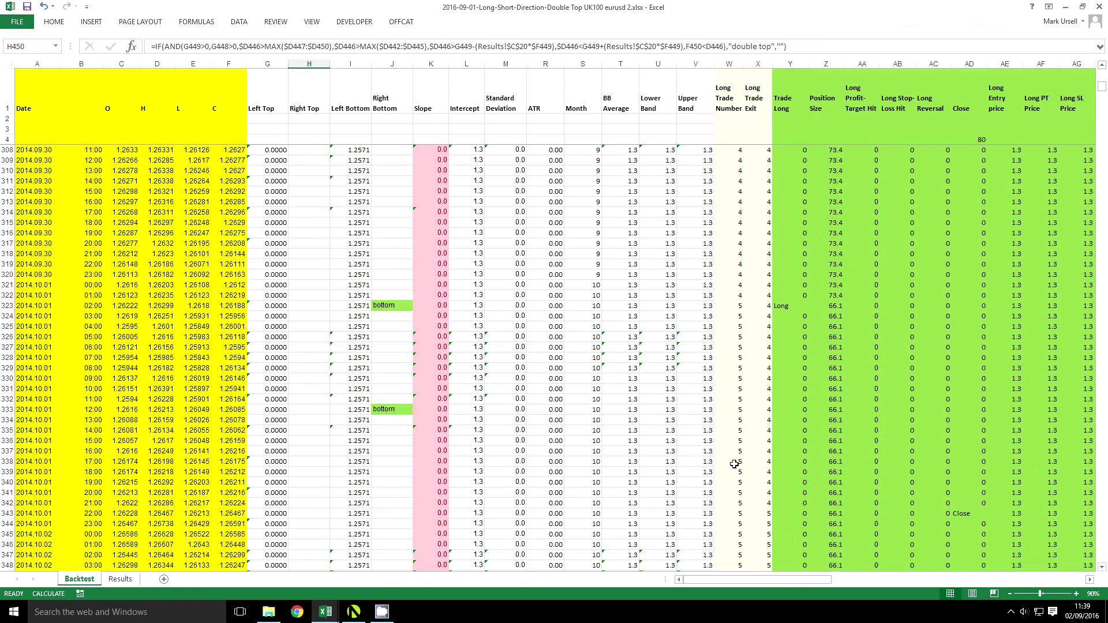
scroll(805, 372, "up", 20)
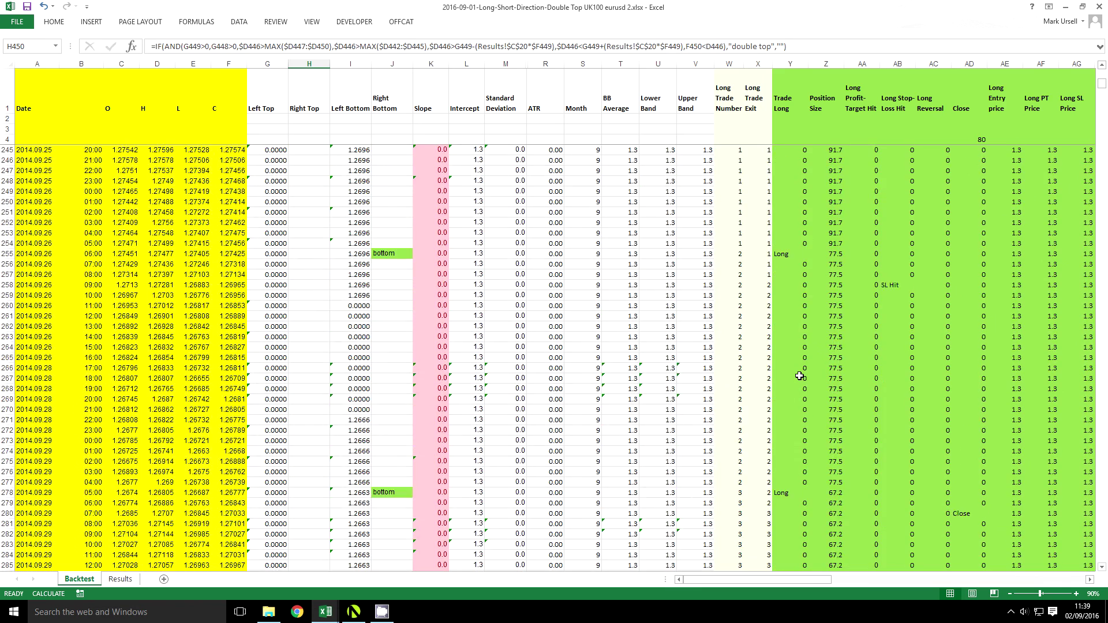
scroll(799, 376, "up", 13)
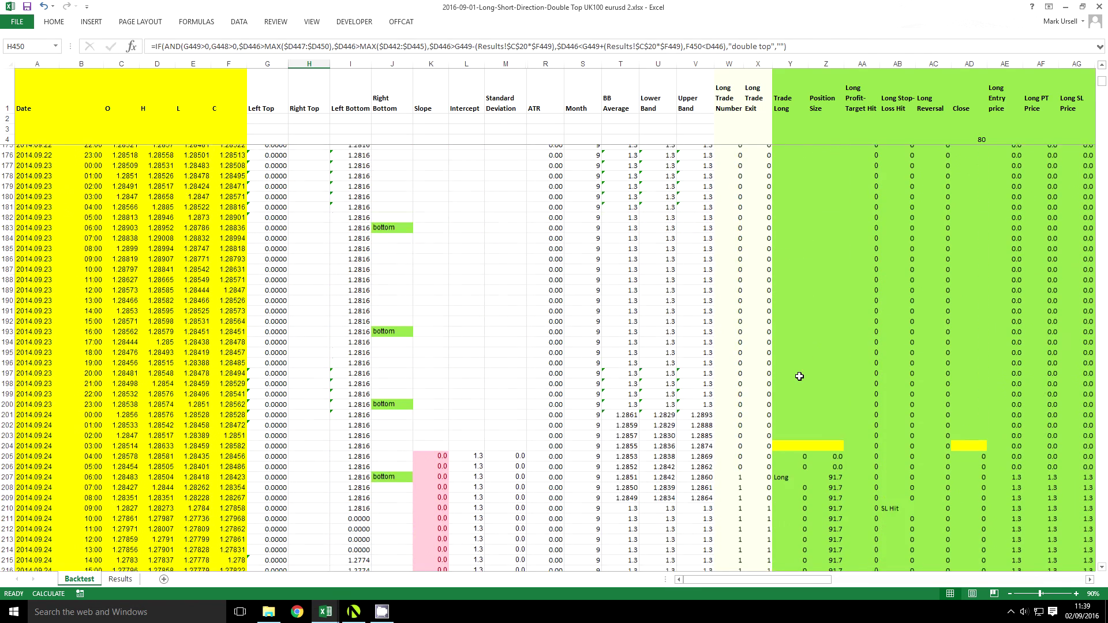
Step: Inspect the Trade Long IF formula in Y205 that references the Results sheet inputs
left_click(786, 328)
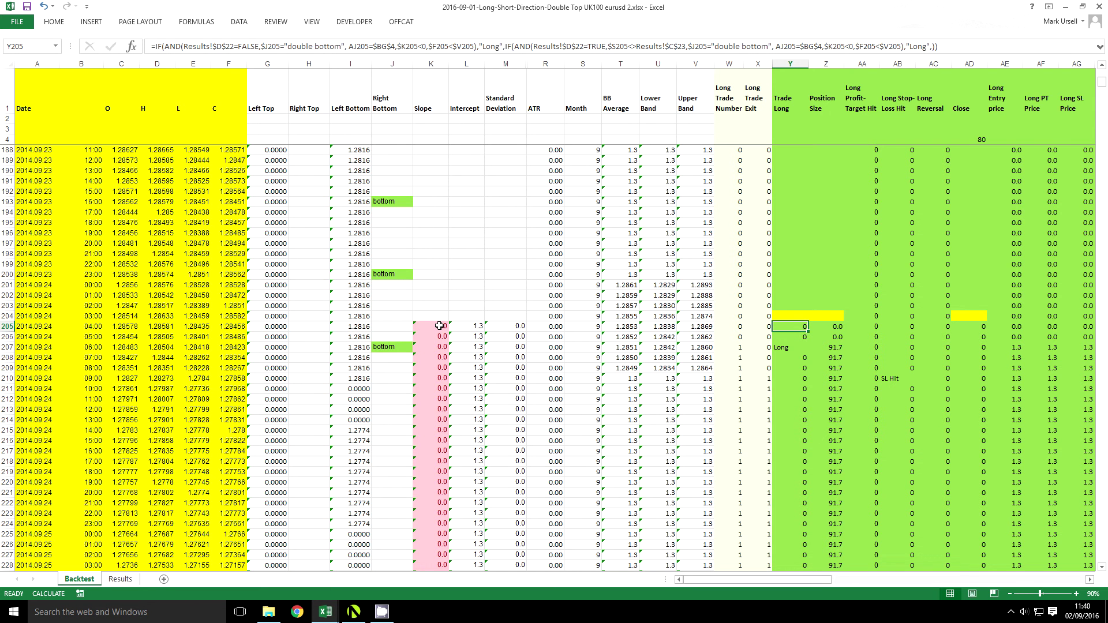
Step: Scroll down to the double top signal at row 534 and select the rows around it
scroll(616, 403, "down", 12)
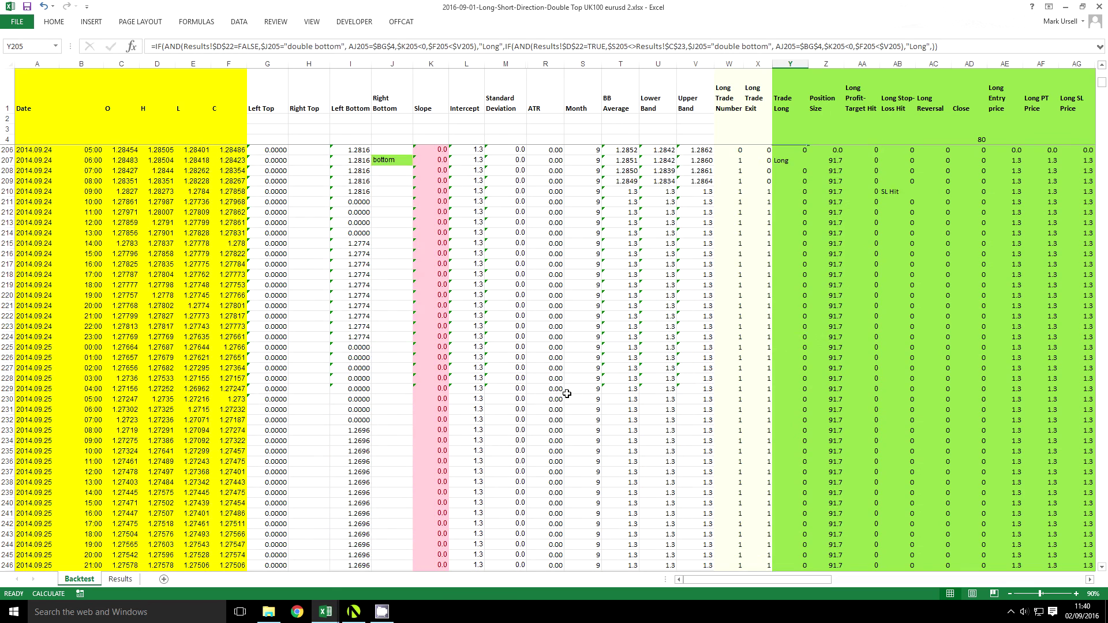
scroll(431, 360, "down", 20)
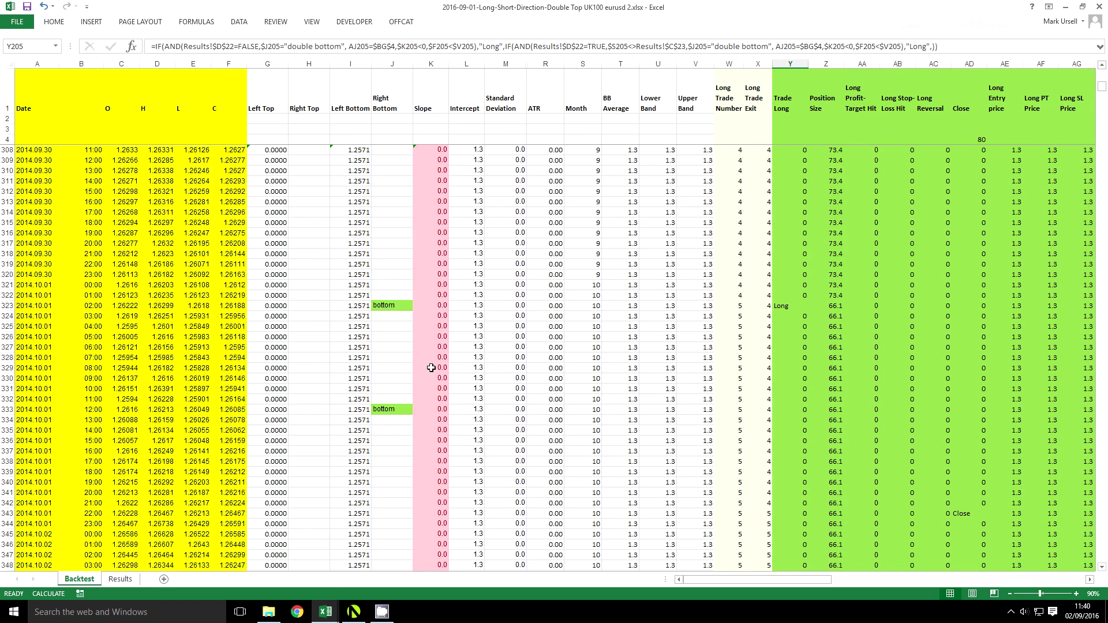
scroll(431, 368, "down", 20)
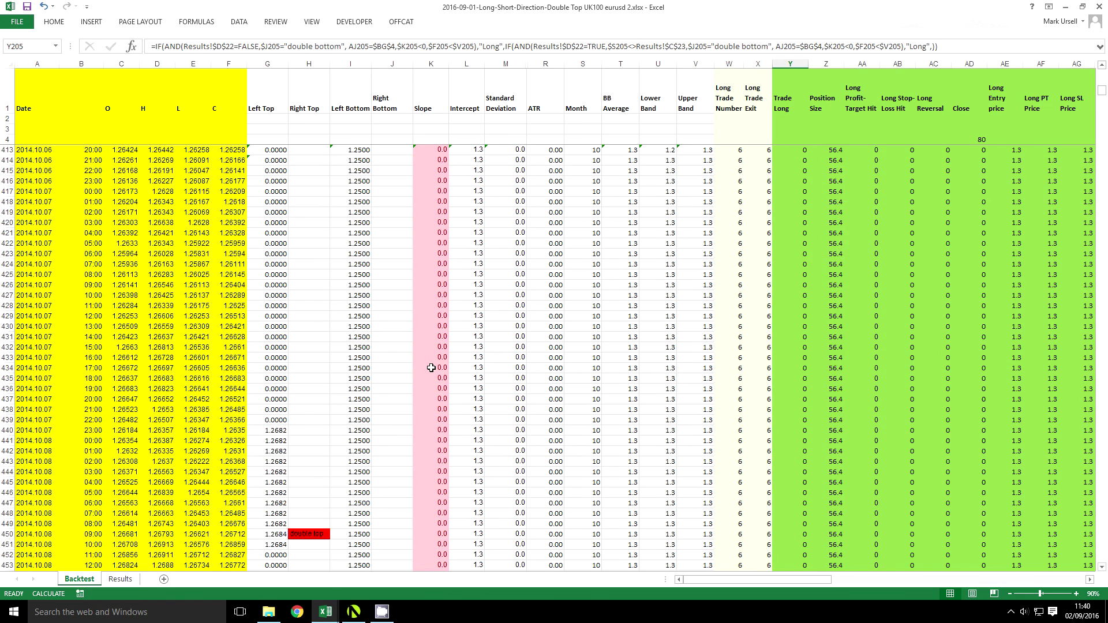
scroll(432, 368, "down", 5)
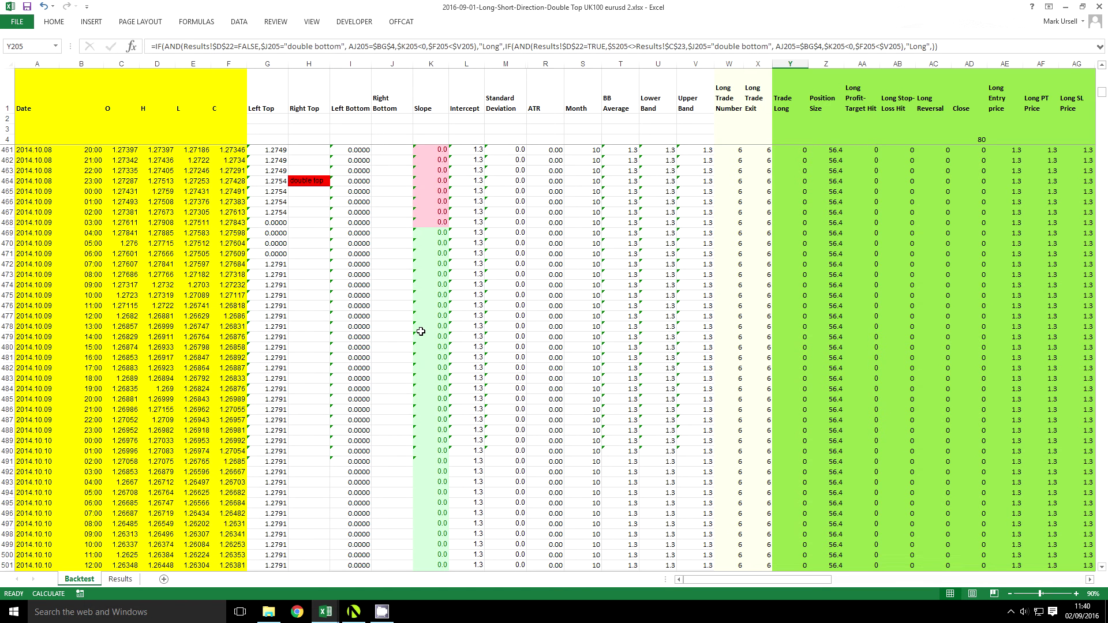
scroll(433, 346, "down", 12)
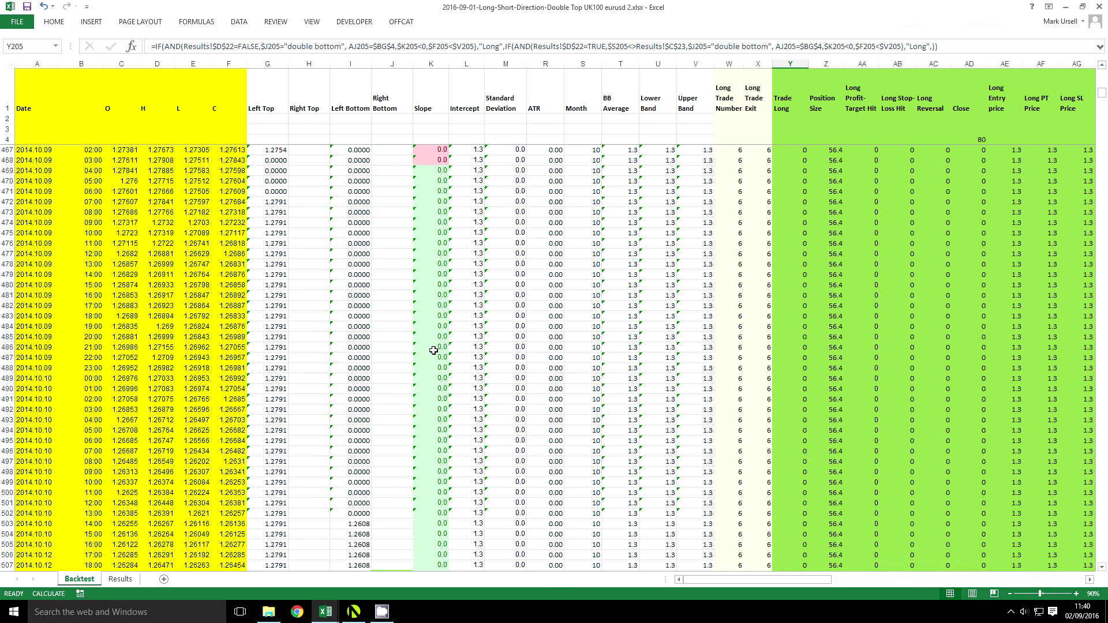
scroll(433, 351, "down", 5)
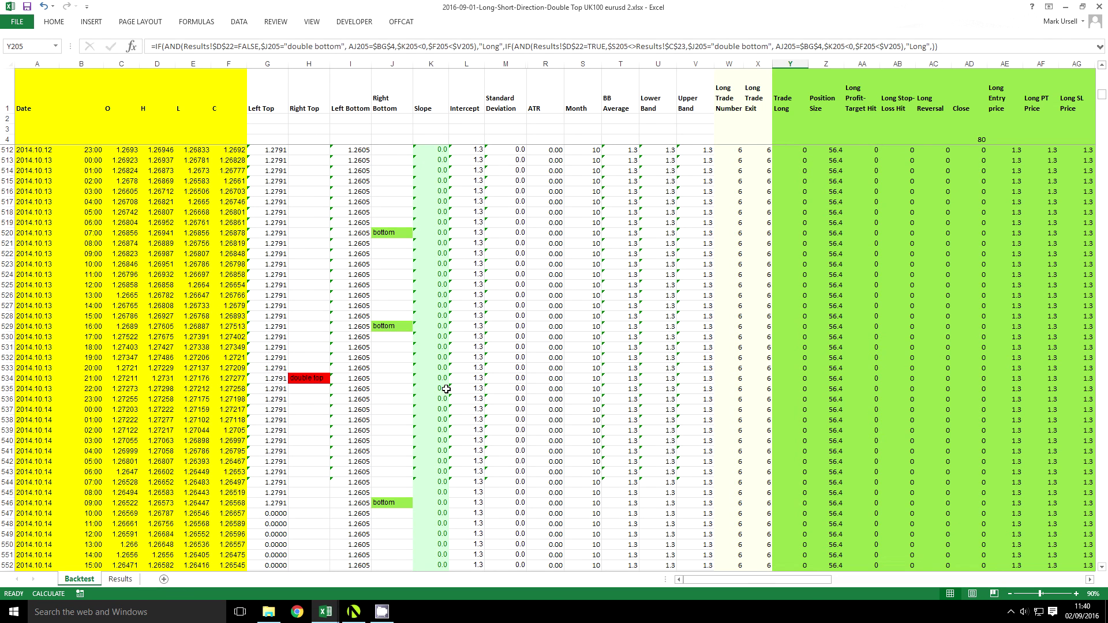
left_click_drag(315, 379, 997, 384)
Step: Inspect the Short trade entry in row 534, then scroll back to column A
left_click(995, 380)
left_click_drag(926, 579, 992, 573)
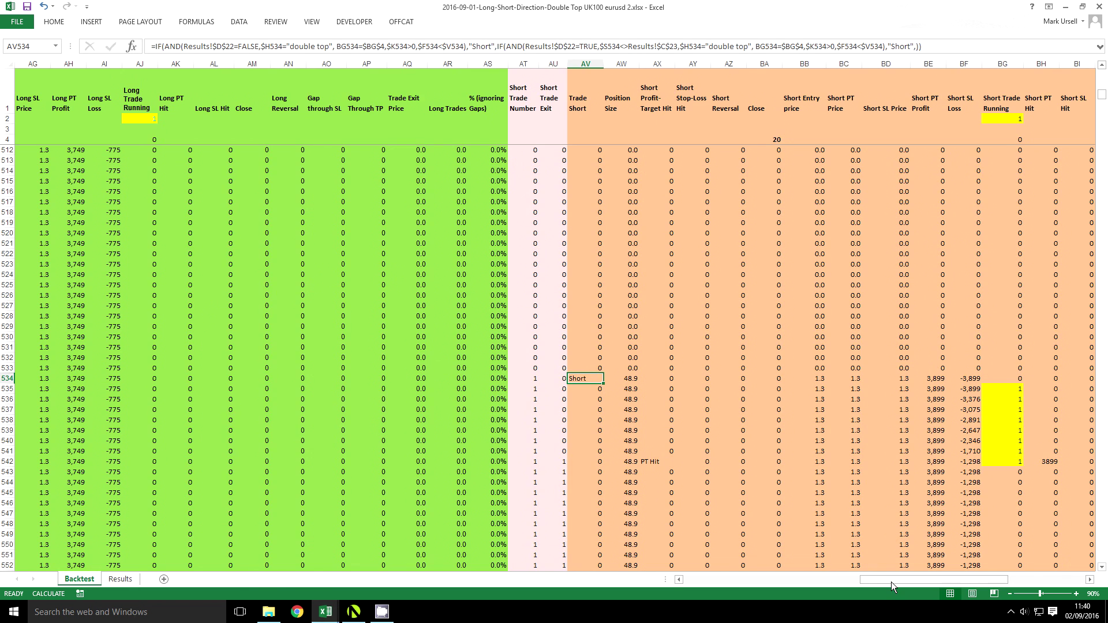
left_click_drag(892, 581, 698, 571)
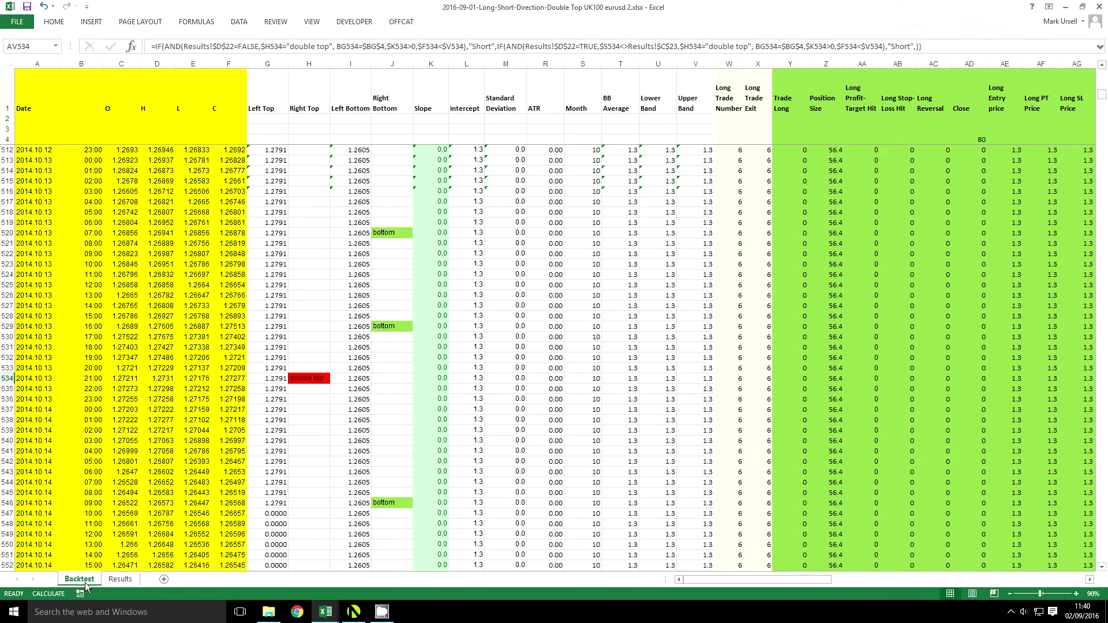
Step: On the Results sheet, check the Profit Target, Stop-Loss and Trailing Stop multiplier inputs
left_click(120, 579)
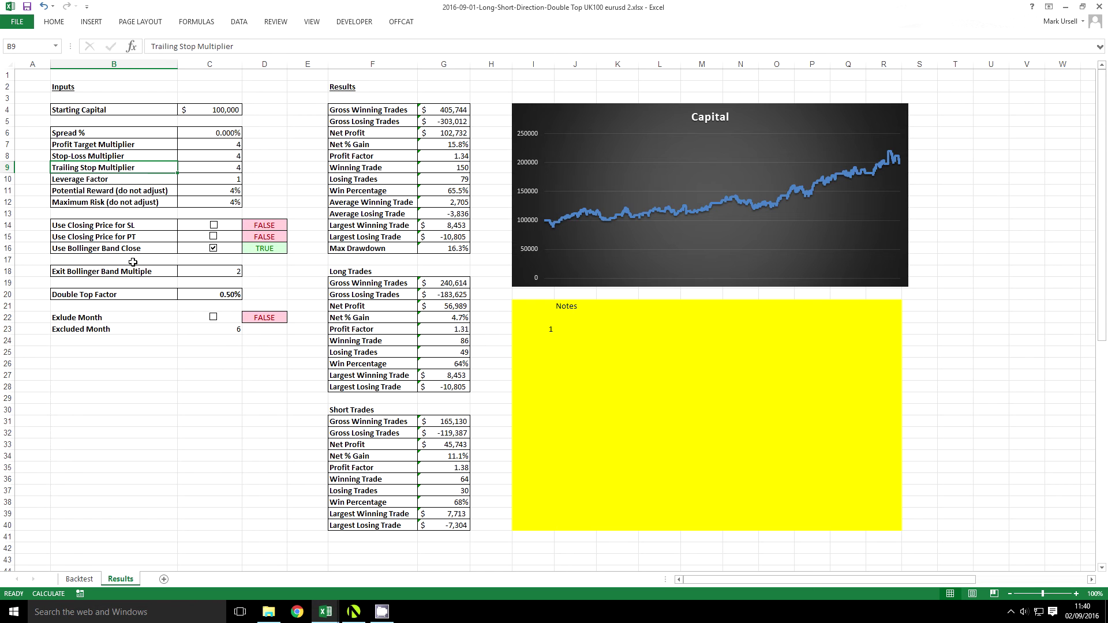
left_click(229, 125)
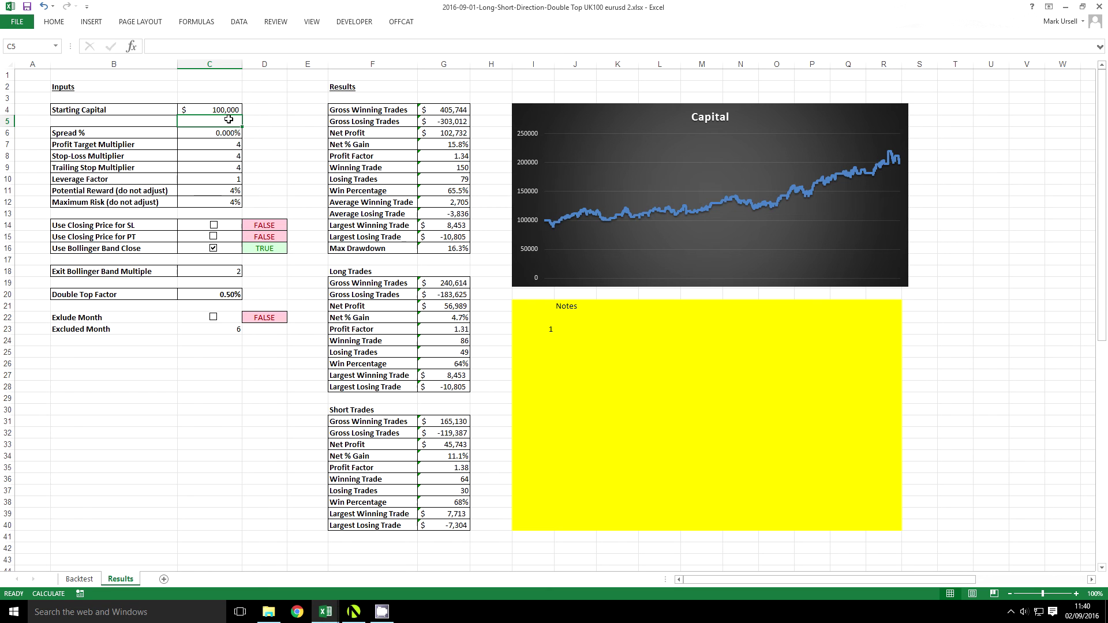
left_click(223, 144)
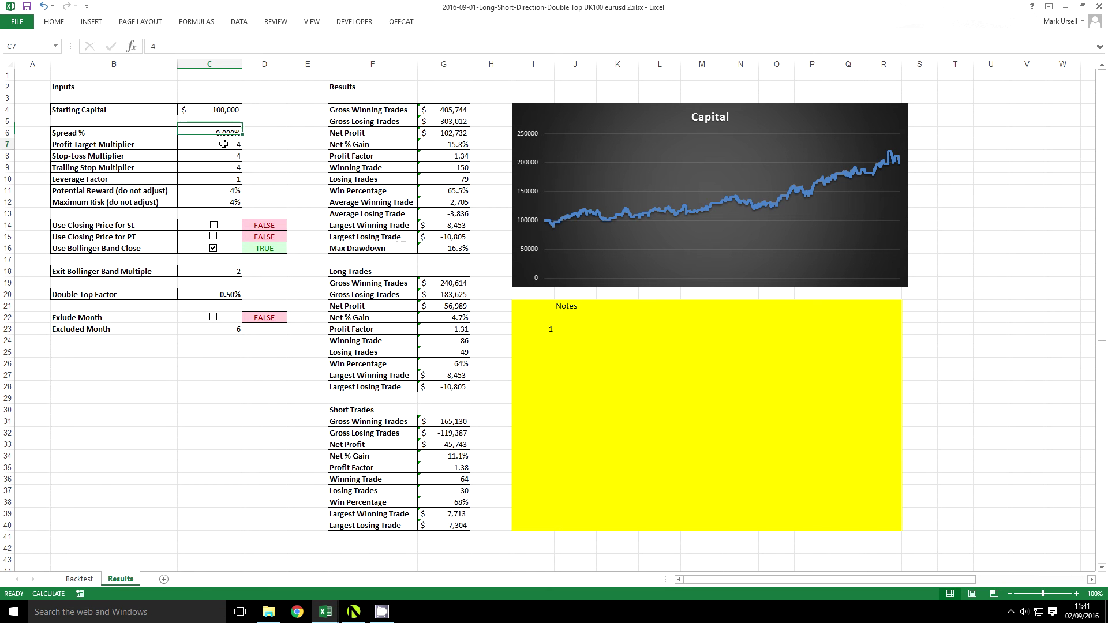
left_click(220, 156)
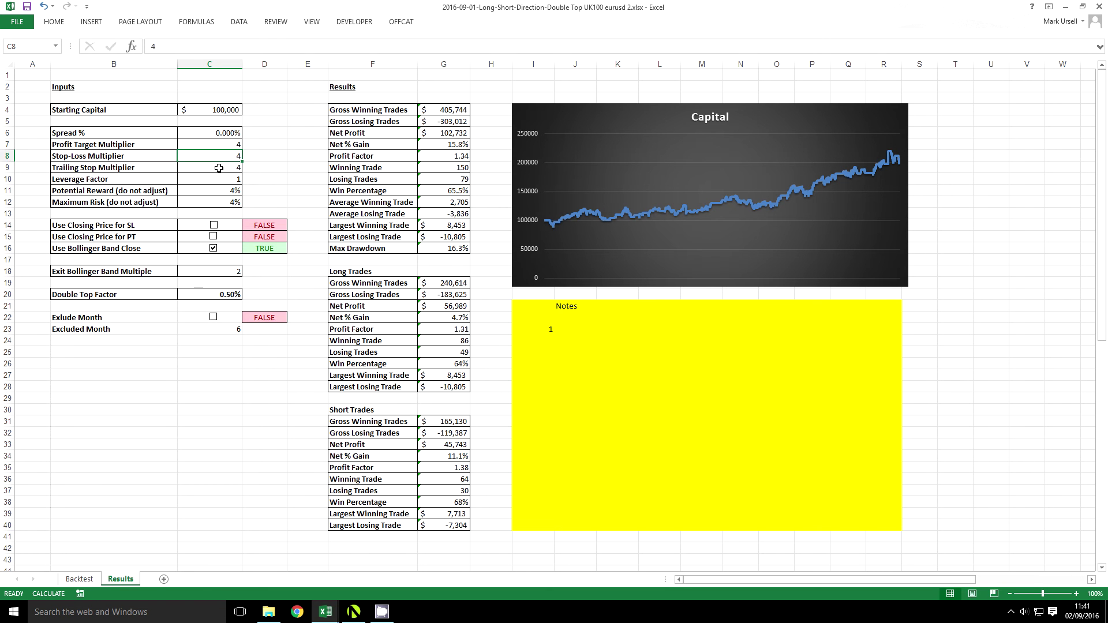
left_click(219, 168)
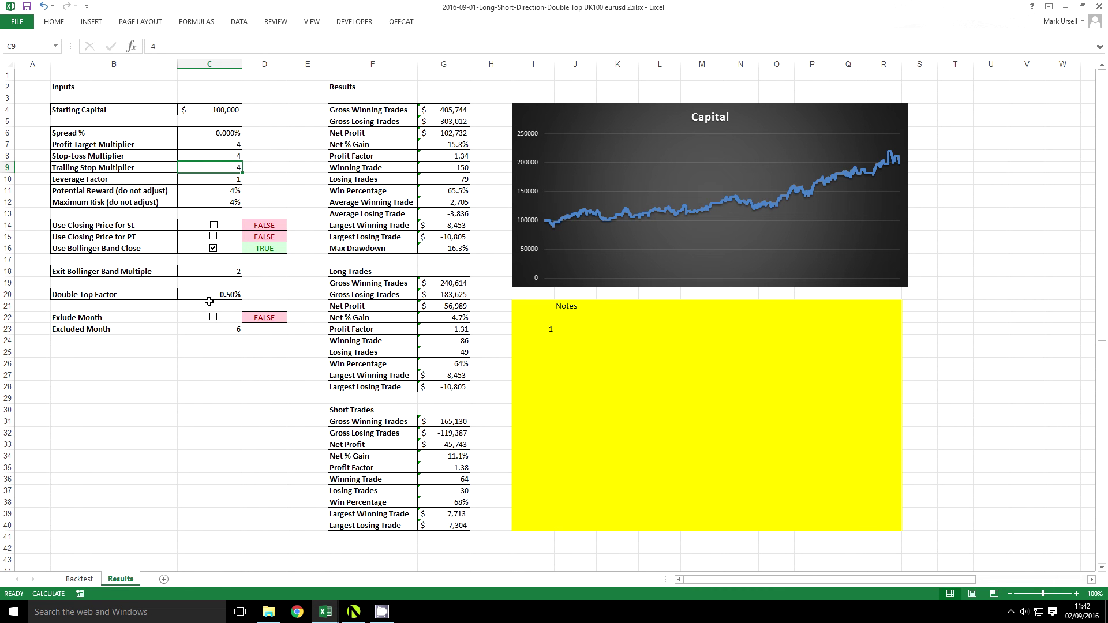
Step: Check the Double Top Factor input of 0.50% in C20
left_click(209, 301)
left_click(199, 295)
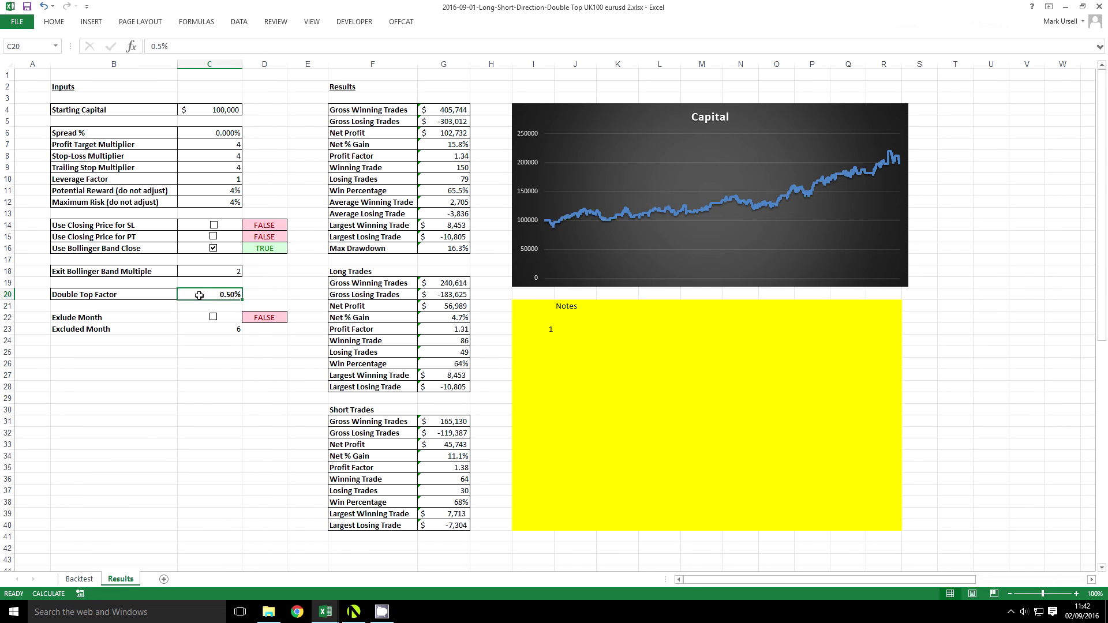
left_click(261, 296)
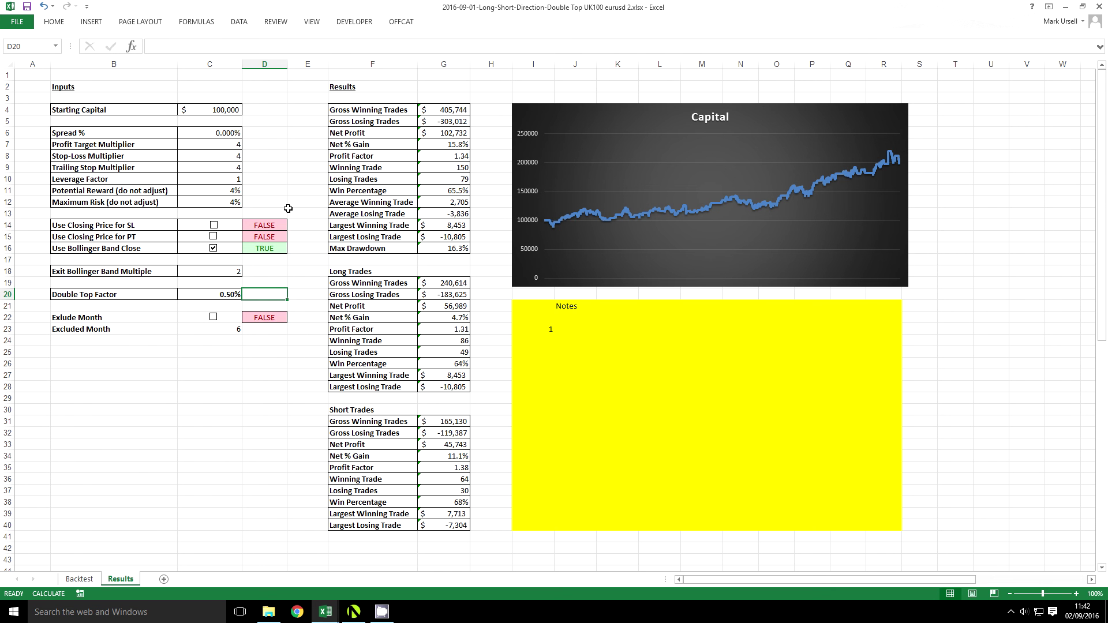
left_click(228, 157)
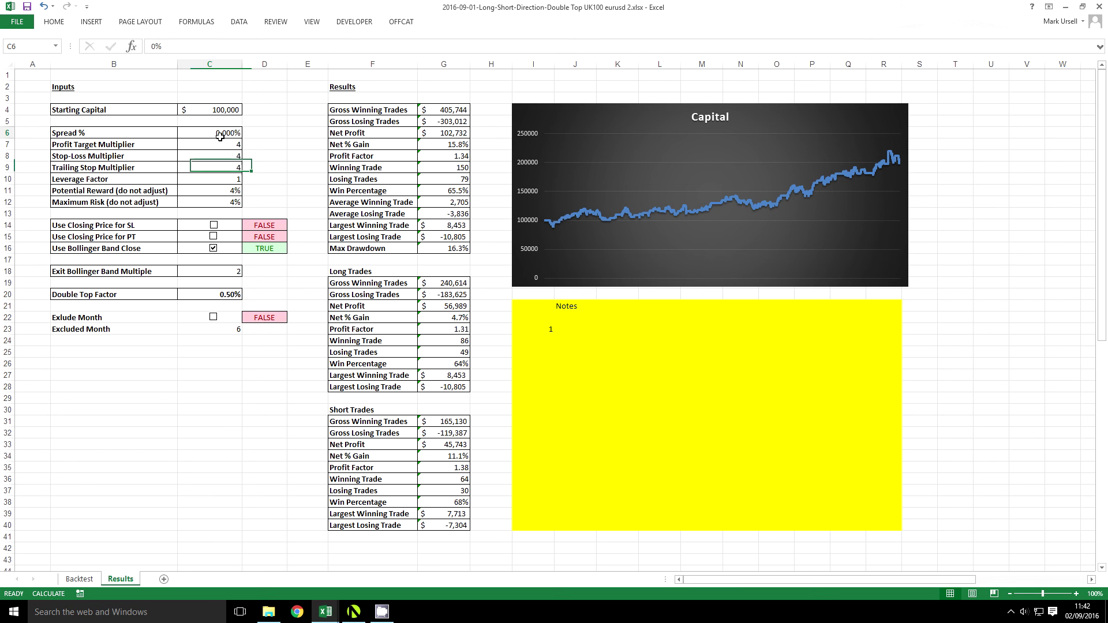
left_click(219, 144)
type("6")
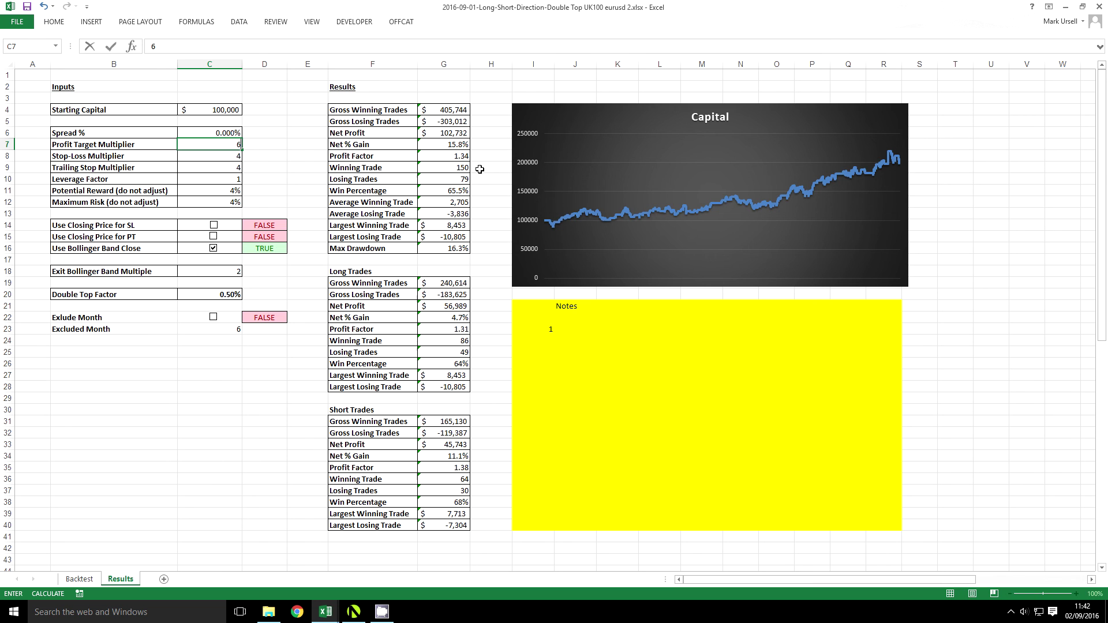
key("ctrl+Return")
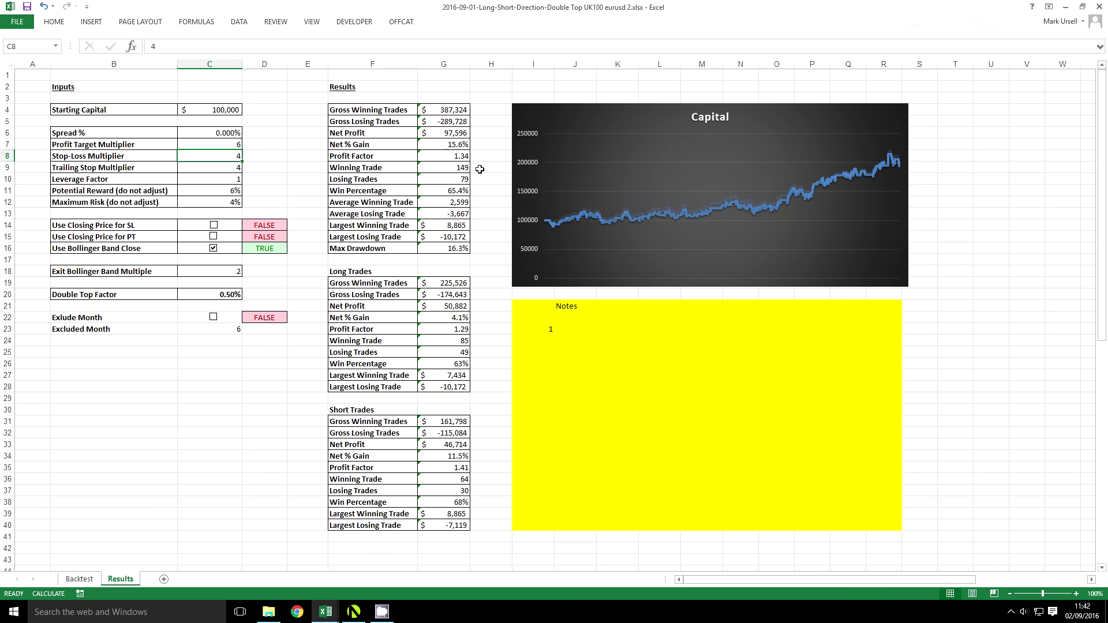
type("2")
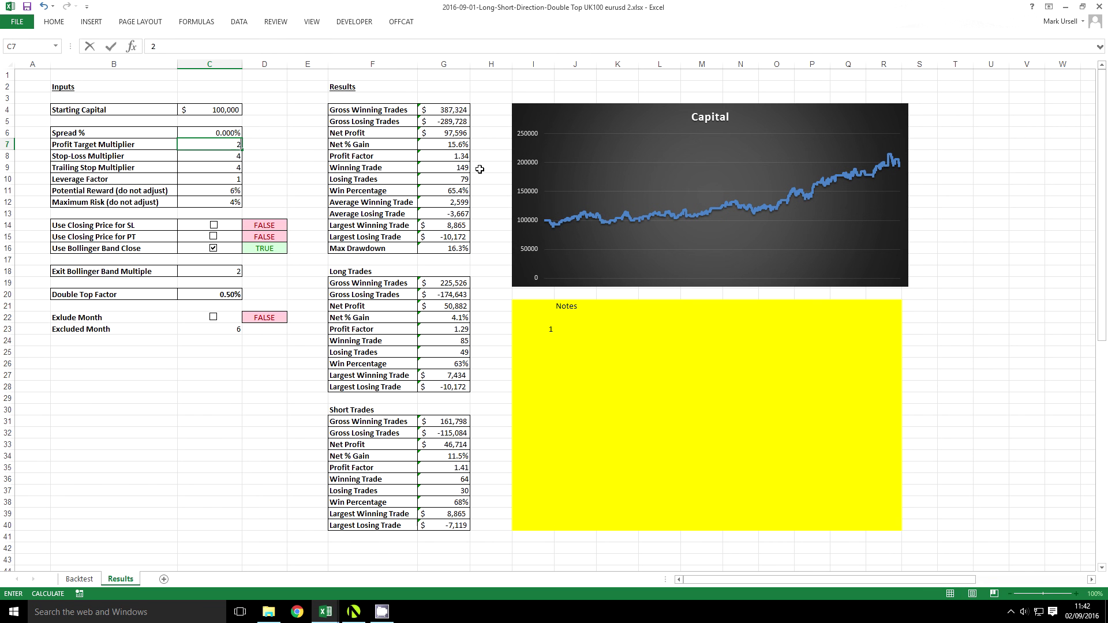
key("ctrl+Return")
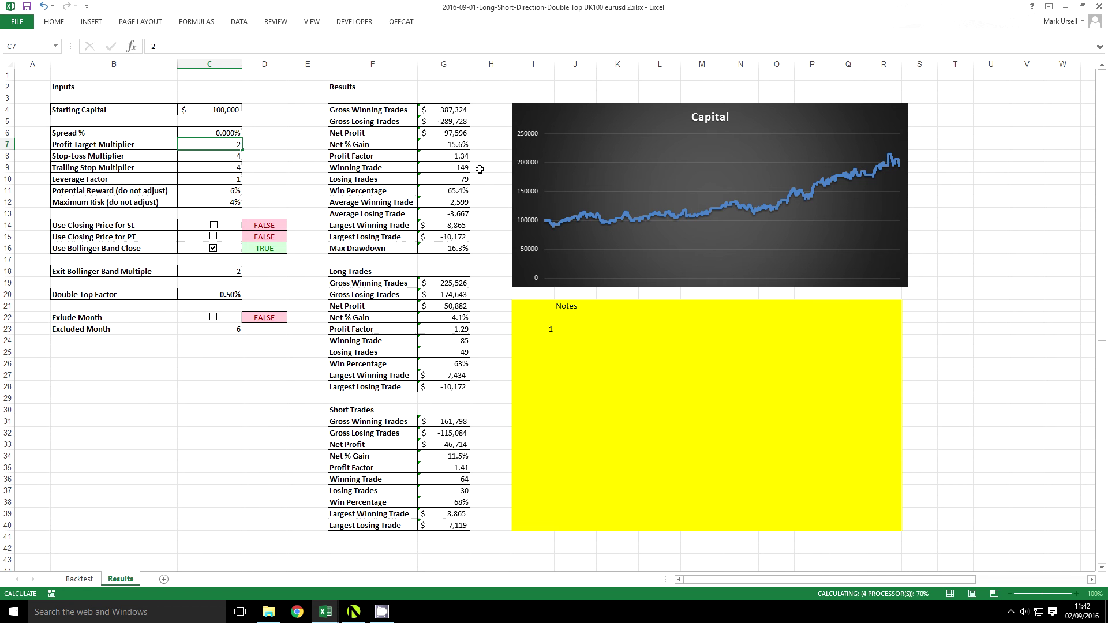
key("Down")
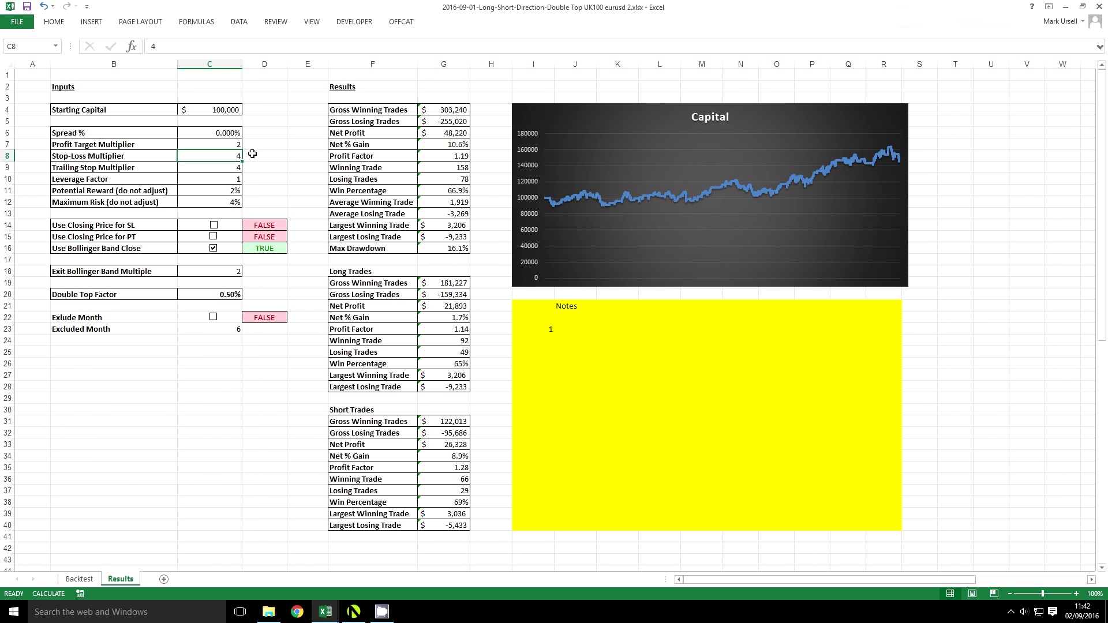
left_click(229, 144)
type("4")
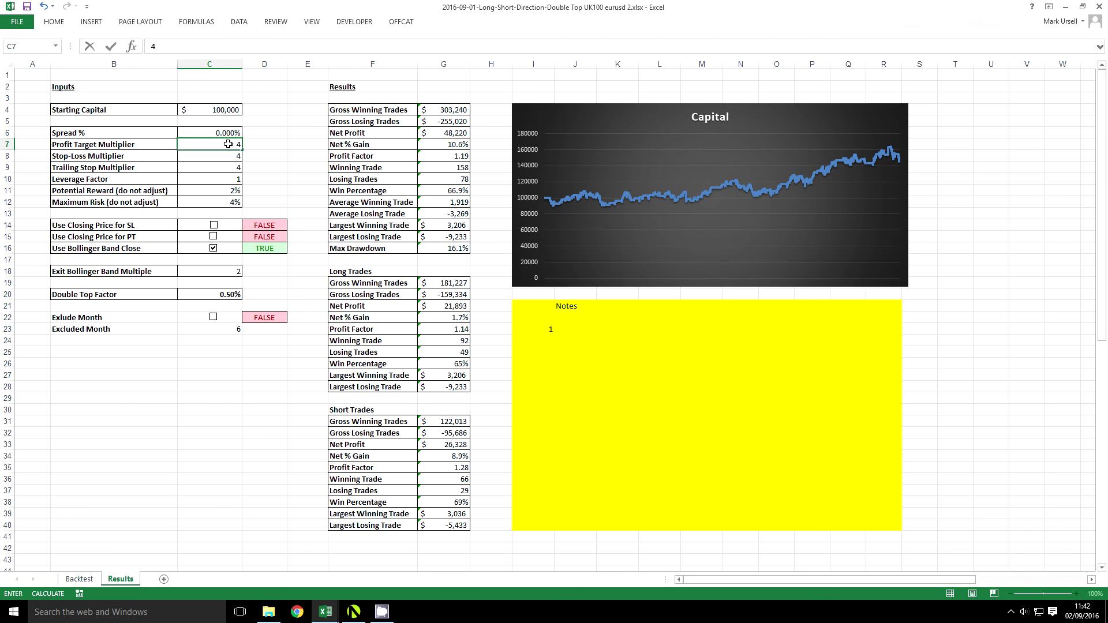
key("ctrl+Return")
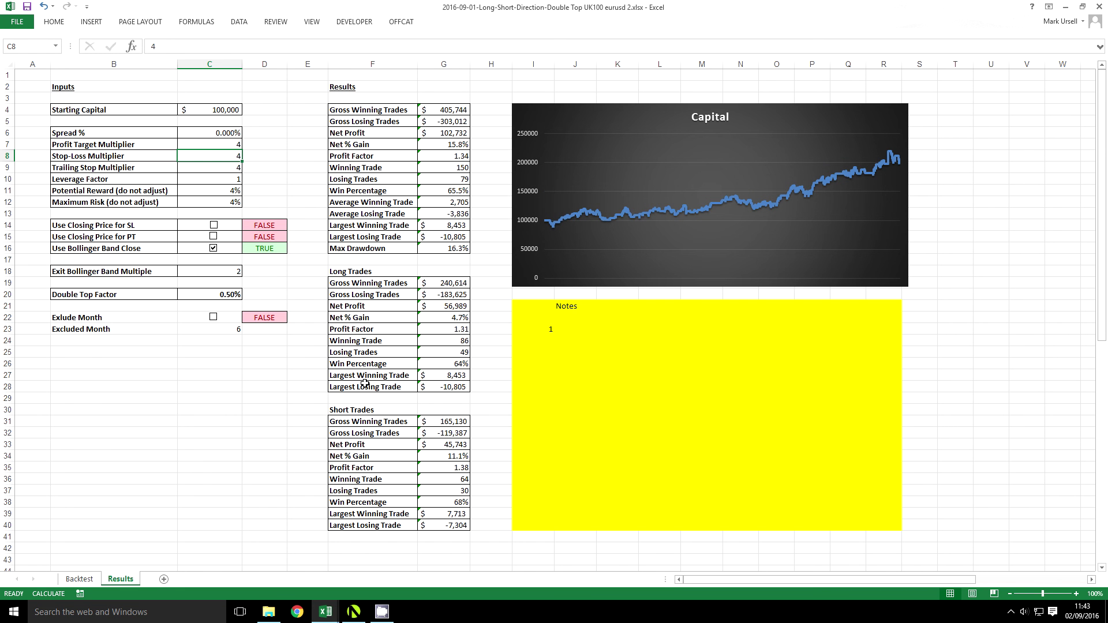
left_click(452, 188)
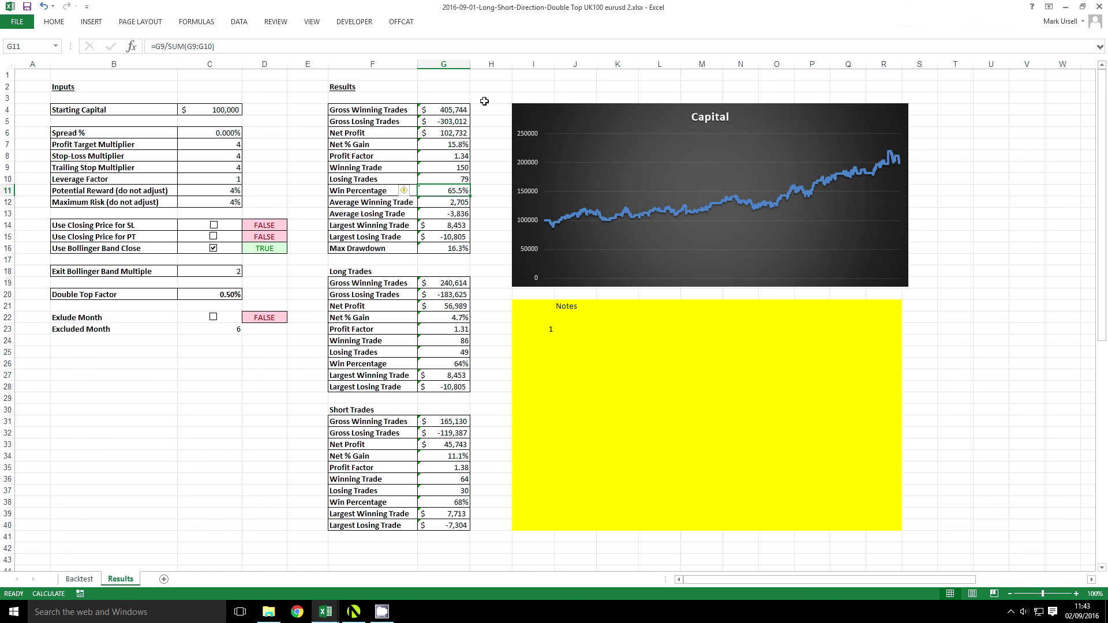